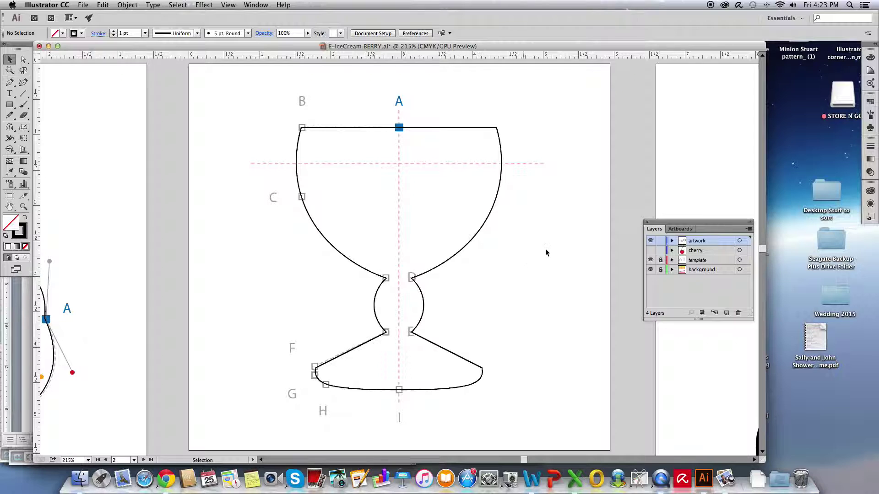
# Hide the template layer and check that Smart Guides are turned on.
pyautogui.moveTo(661, 224); pyautogui.dragTo(559, 199)
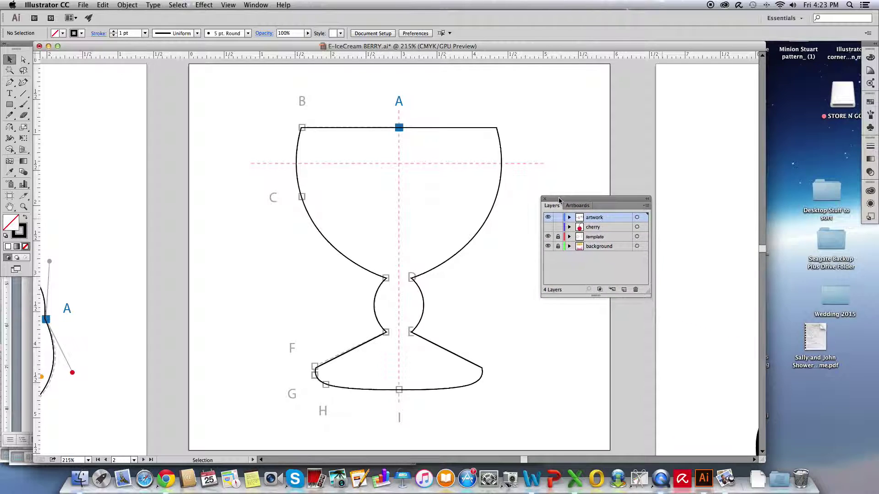
pyautogui.click(548, 237)
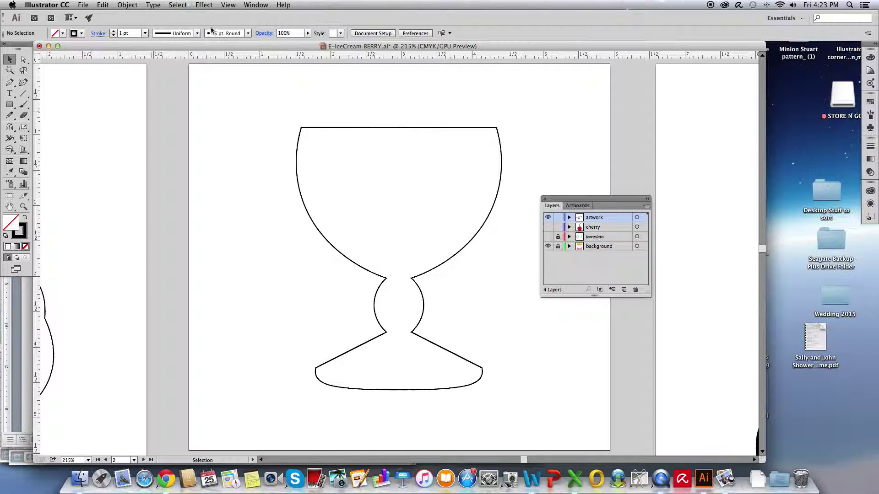
pyautogui.click(227, 5)
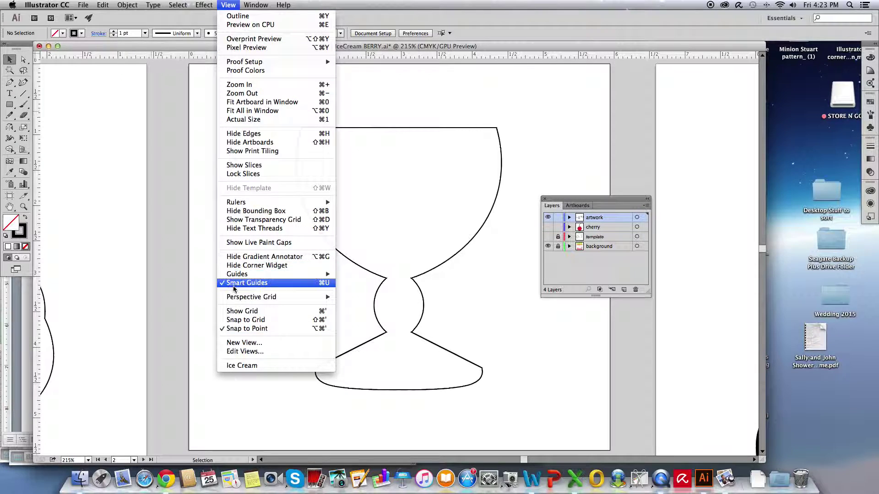
pyautogui.click(222, 4)
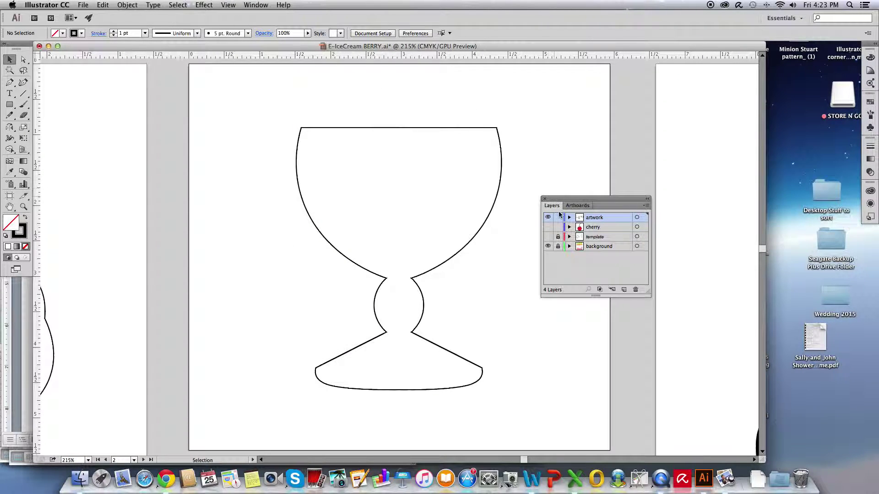
pyautogui.moveTo(576, 202); pyautogui.dragTo(643, 182)
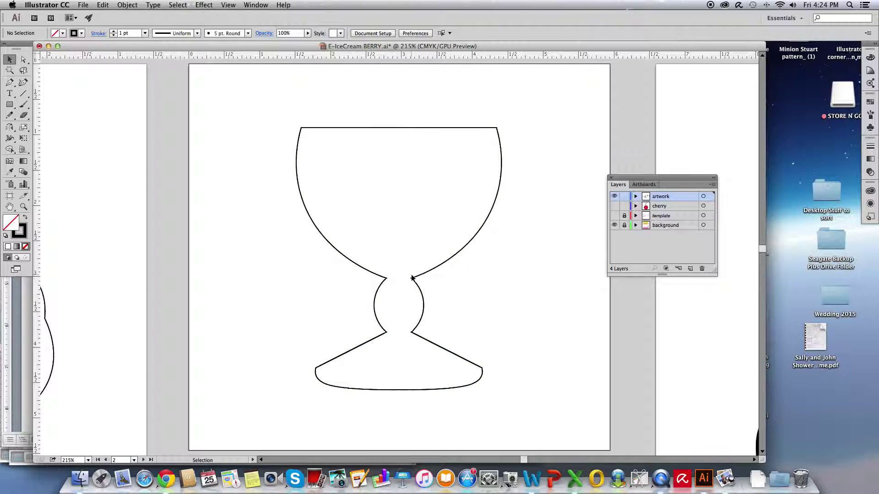
# Round the two corners where the glass bowl meets the stem to a 0.2 in radius using the Direct Selection tool.
pyautogui.click(24, 59)
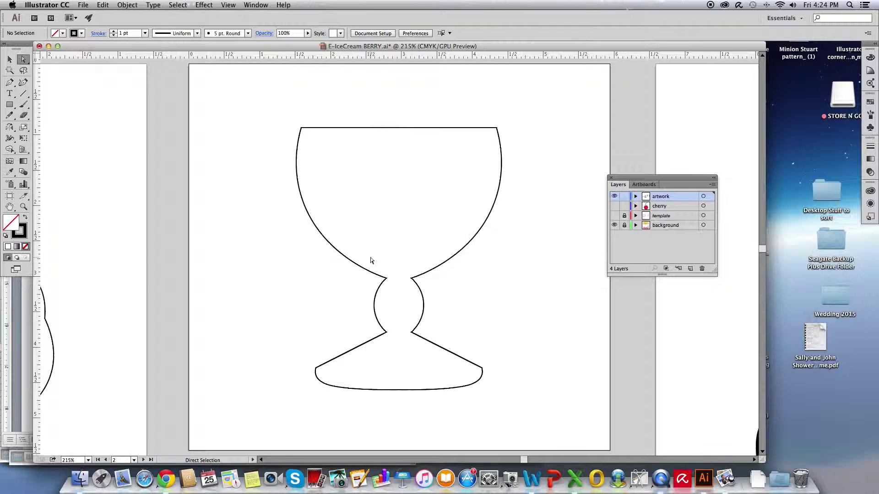
pyautogui.moveTo(371, 258)
pyautogui.mouseDown()
pyautogui.moveTo(384, 292)
pyautogui.moveTo(429, 295)
pyautogui.mouseUp()
pyautogui.moveTo(429, 295); pyautogui.dragTo(411, 279)
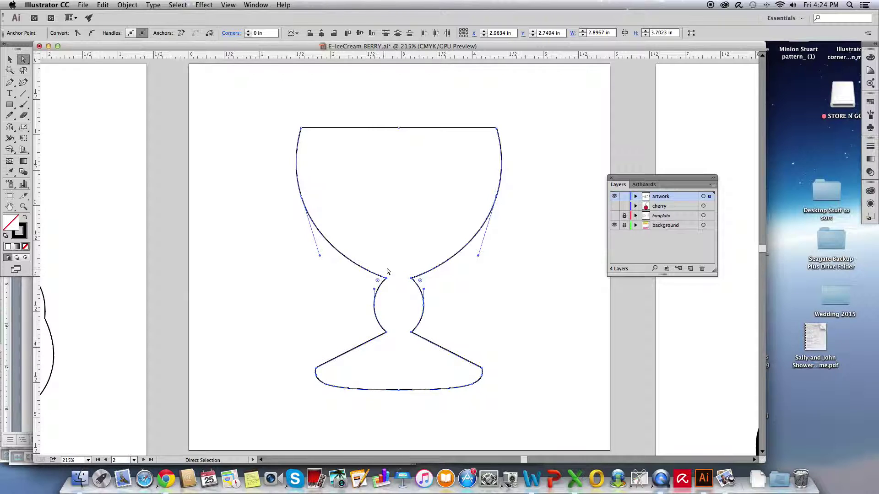
pyautogui.click(411, 278)
pyautogui.click(411, 277)
pyautogui.moveTo(421, 281); pyautogui.dragTo(434, 285)
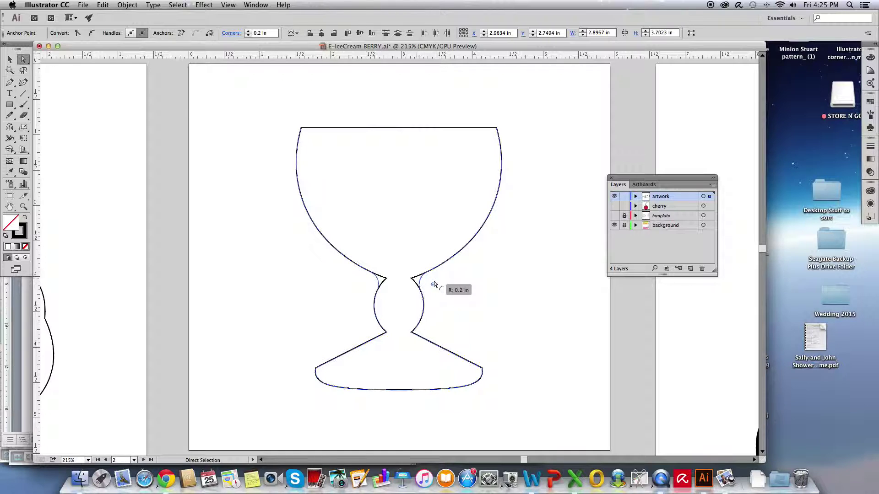
pyautogui.moveTo(434, 285); pyautogui.dragTo(435, 285)
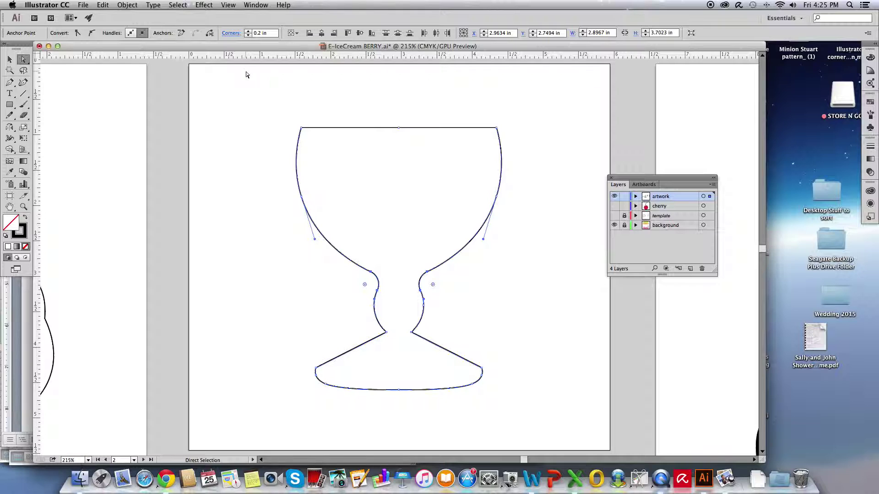
# Turn off Smart Guides, and save the document with the glass deselected.
pyautogui.click(228, 6)
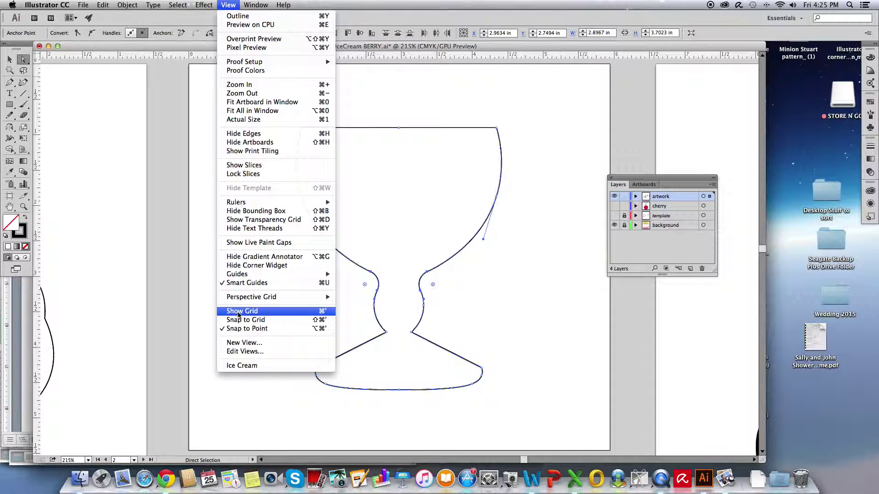
pyautogui.click(240, 282)
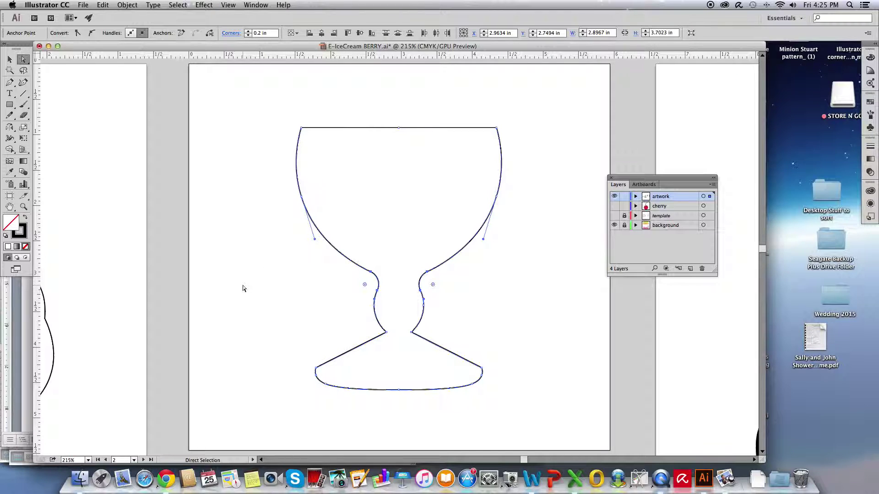
pyautogui.click(242, 292)
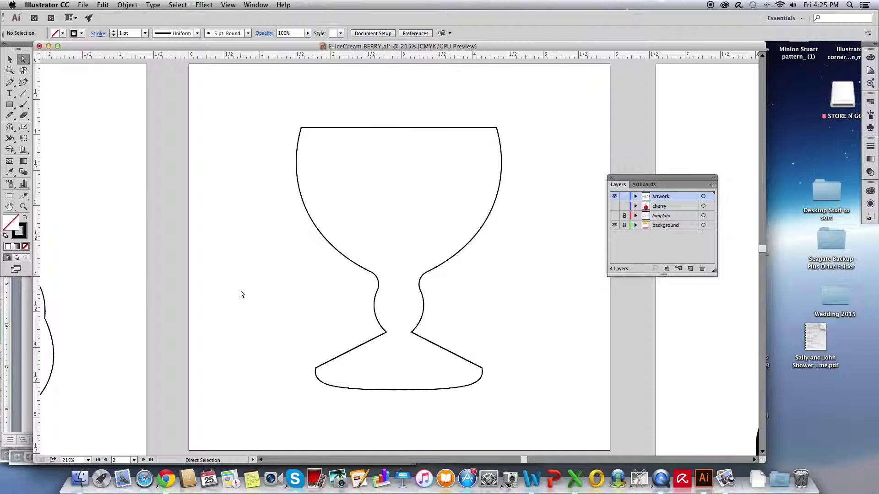
pyautogui.press('v')
pyautogui.press('super+s')
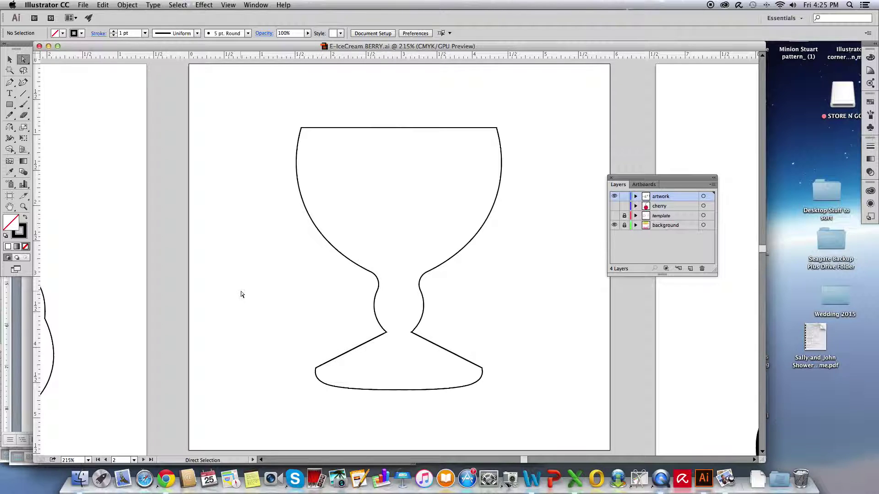
# Go to the ice cream shape and restore the saved Ice Cream view.
pyautogui.hscroll(-10, 242, 294)
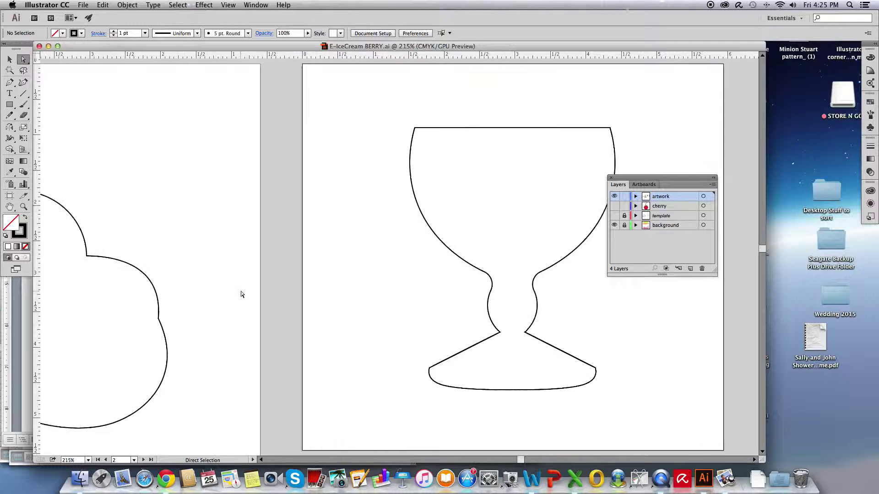
pyautogui.hscroll(-10, 241, 294)
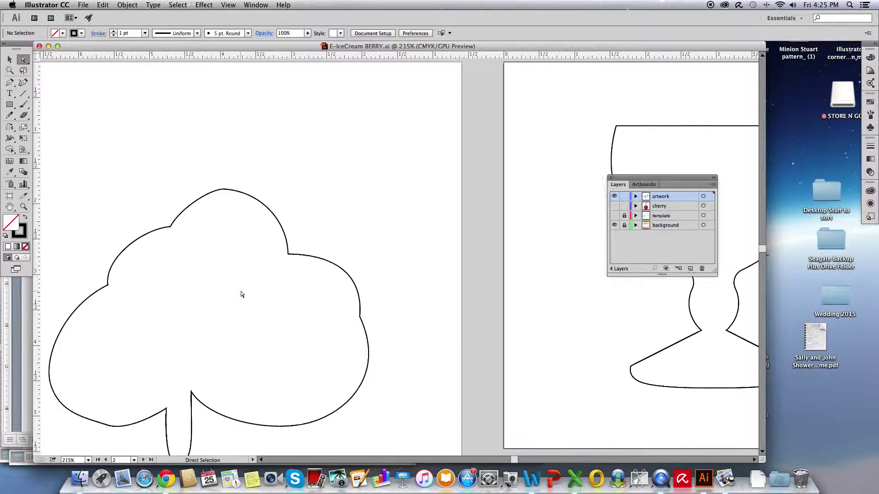
pyautogui.scroll(-4, 242, 295)
pyautogui.hscroll(-2, 241, 294)
pyautogui.scroll(-1, 241, 294)
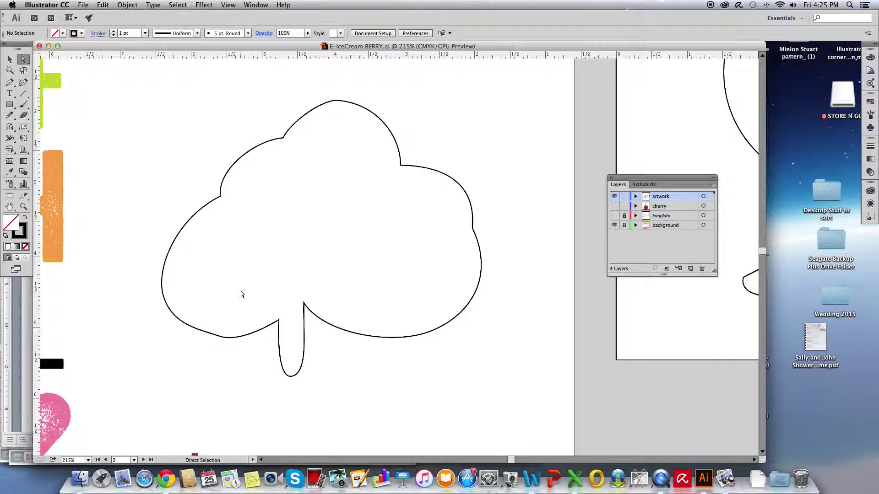
pyautogui.hscroll(-2, 242, 294)
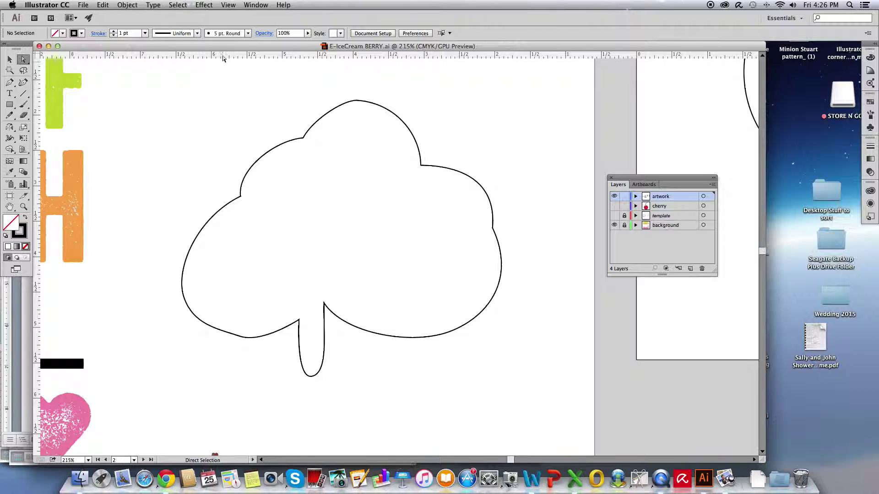
pyautogui.click(228, 6)
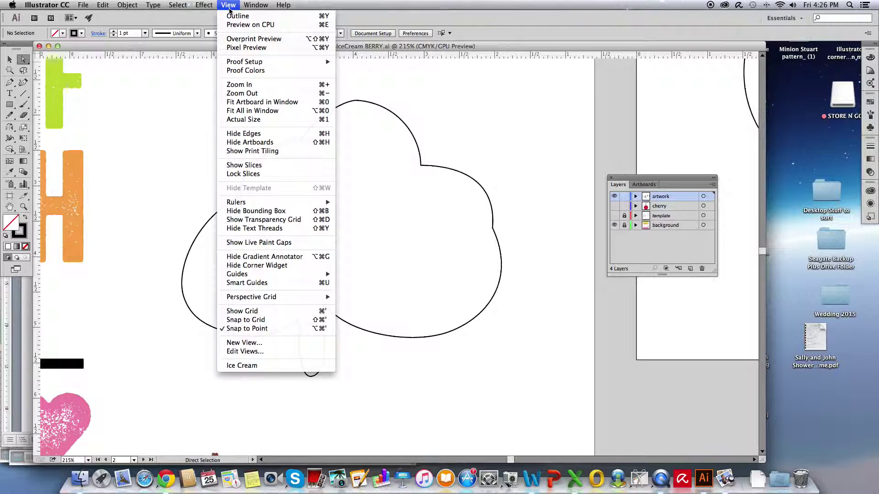
pyautogui.click(244, 365)
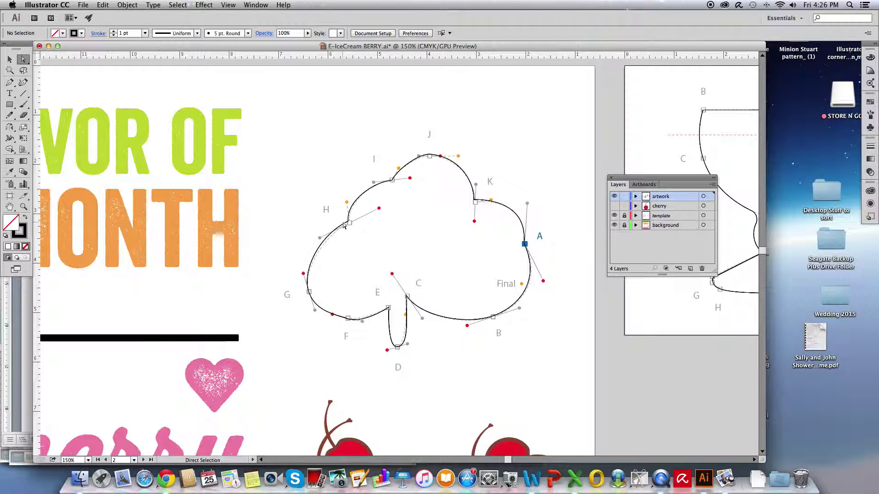
# Move the ice cream's top anchor point at J straight down to about Y 1.99 in.
pyautogui.click(434, 157)
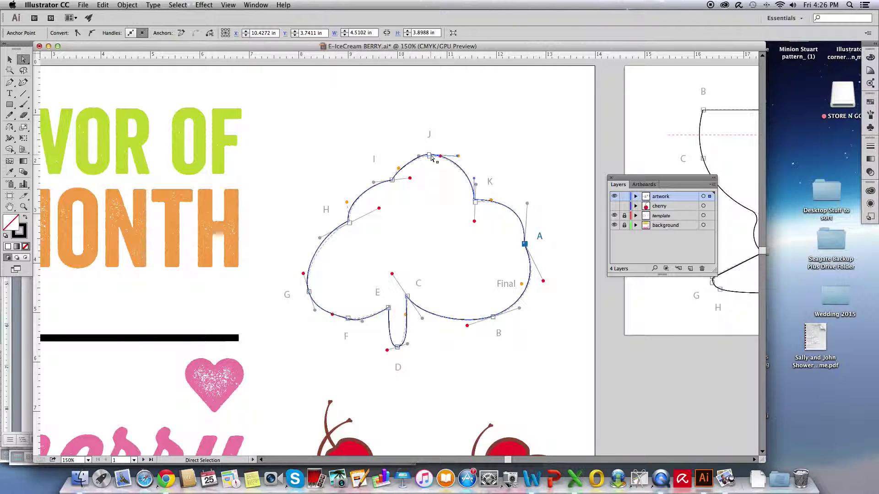
pyautogui.moveTo(430, 157); pyautogui.dragTo(430, 167)
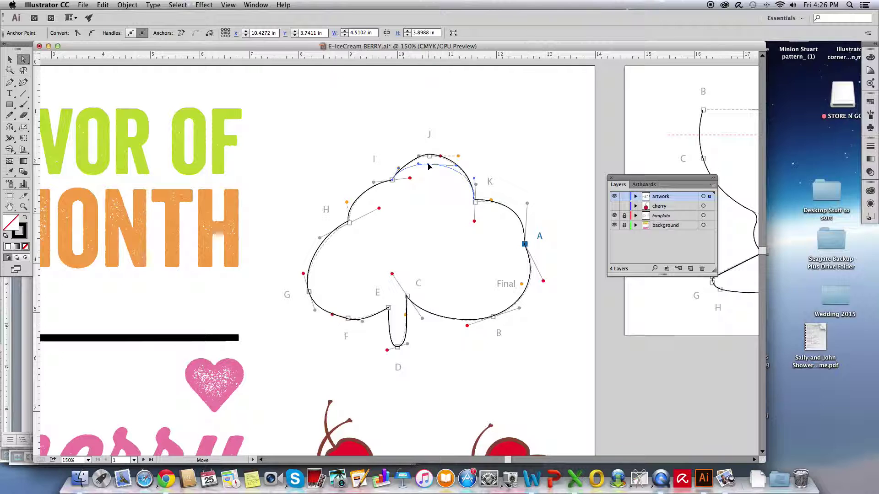
pyautogui.moveTo(429, 167); pyautogui.dragTo(429, 167)
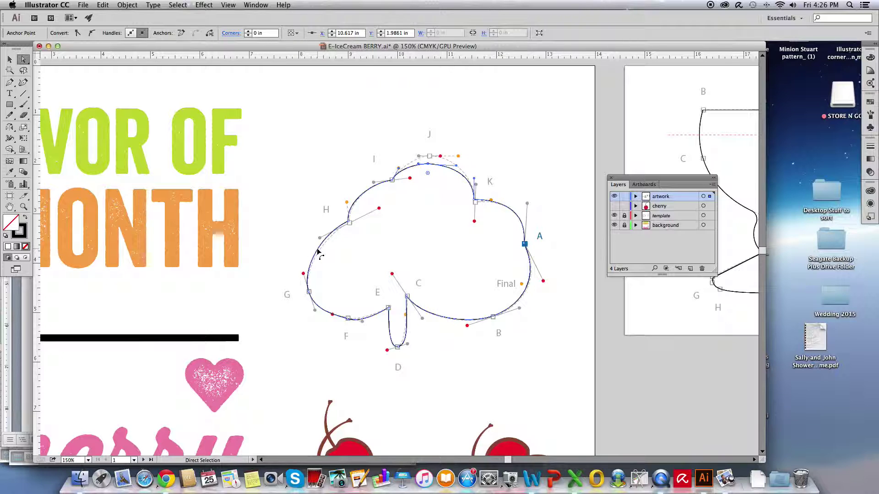
# Bulge the ice cream's curve segment between points G and H slightly outward, and deselect the path.
pyautogui.moveTo(317, 250); pyautogui.dragTo(309, 247)
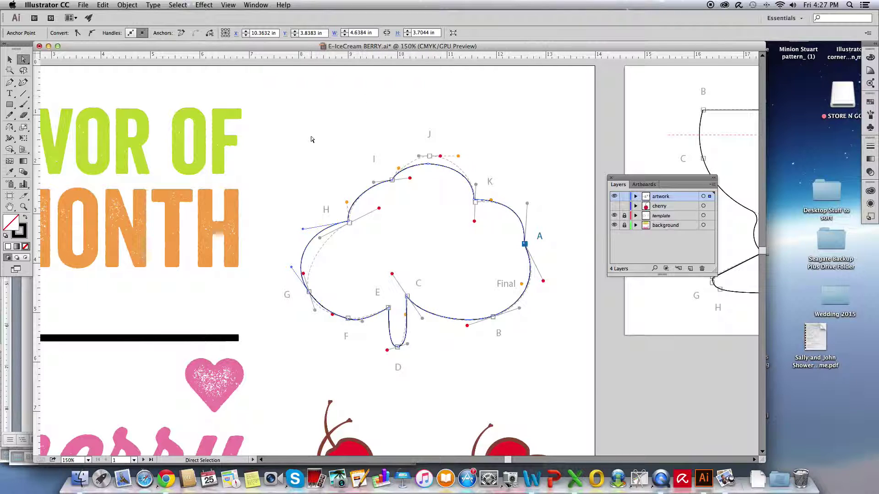
pyautogui.click(174, 5)
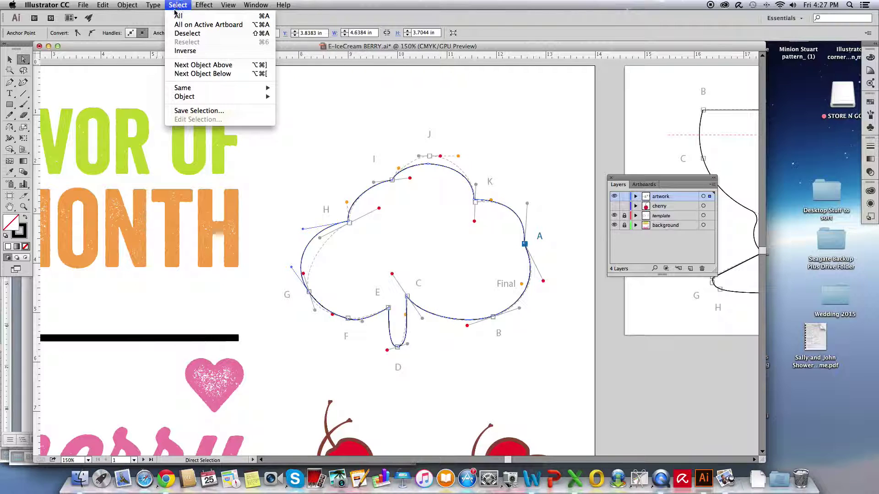
pyautogui.click(179, 34)
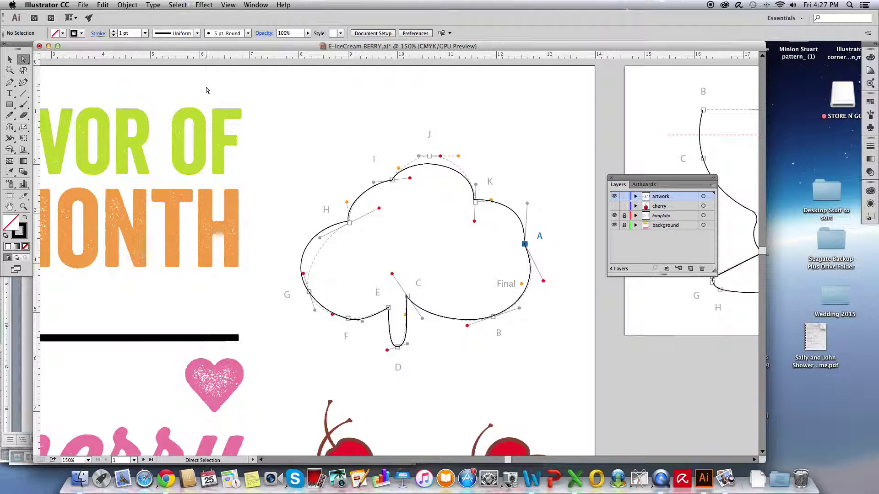
pyautogui.click(184, 5)
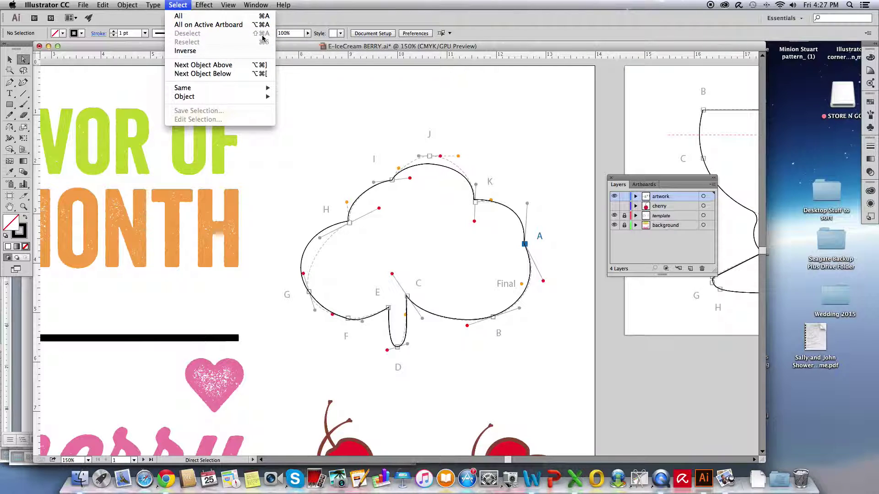
pyautogui.click(174, 6)
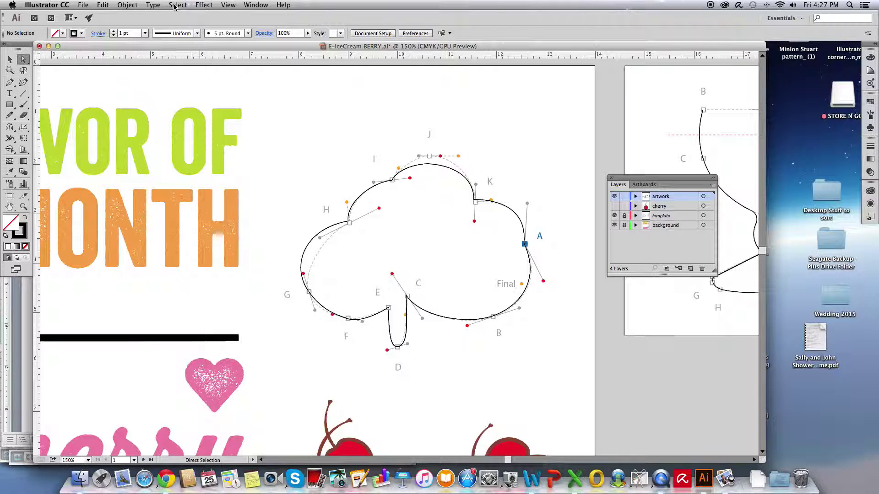